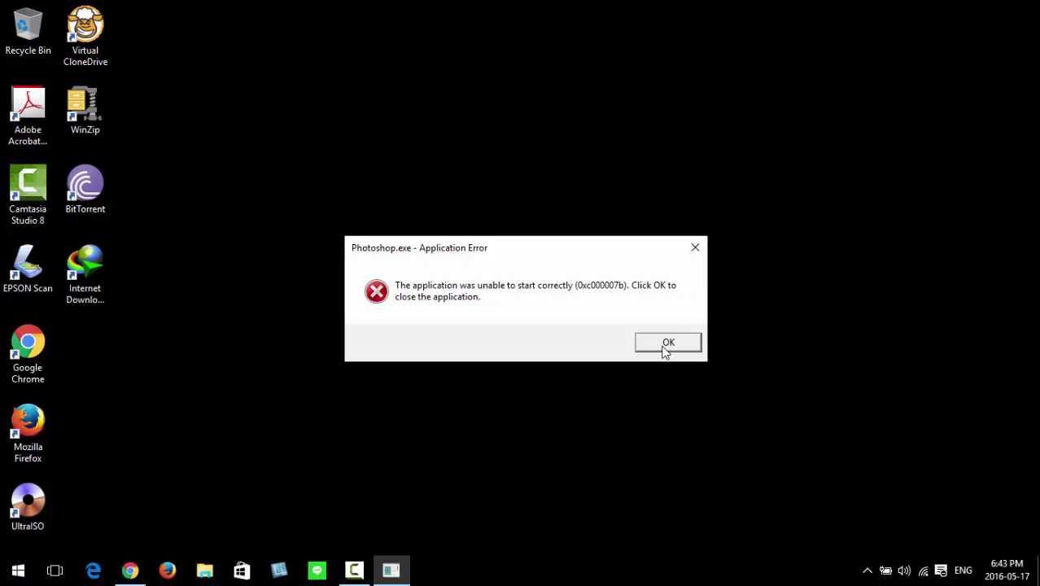
- Dismiss the Photoshop.exe application error and open the Welcome to Google Chrome page in Chrome, closing the other tabs
left_click(665, 349)
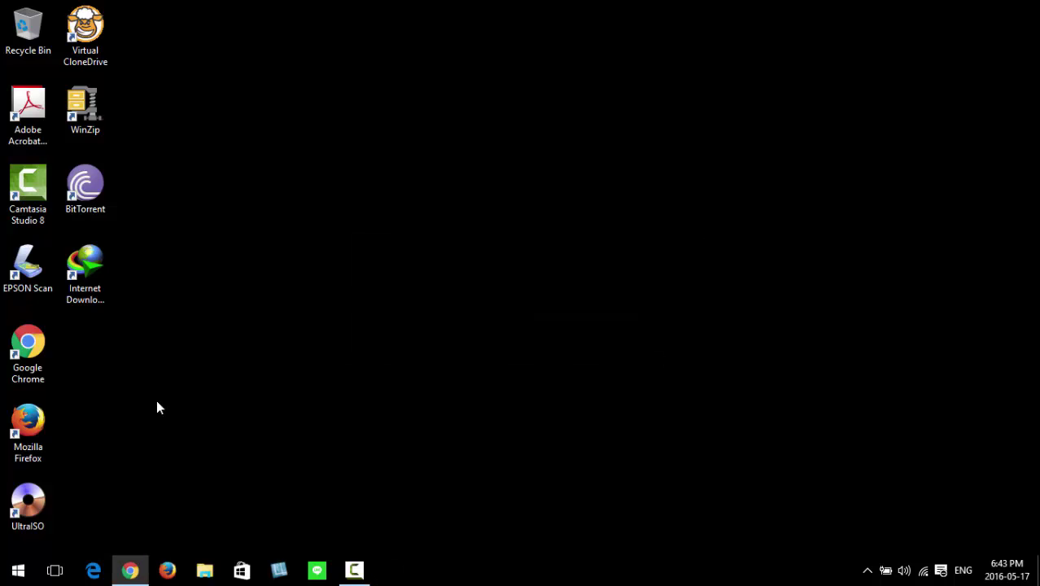
right_click(130, 573)
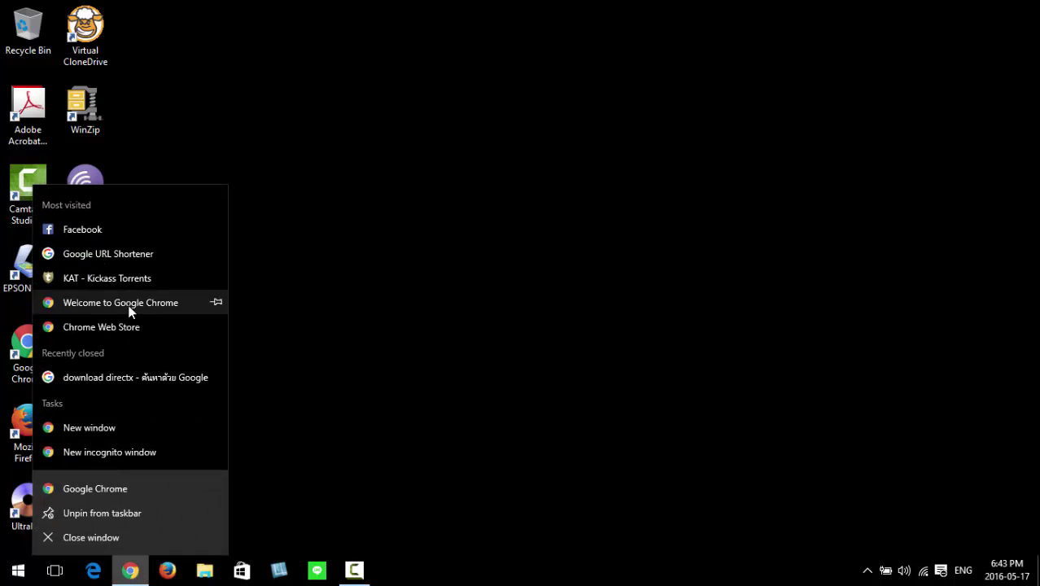
left_click(121, 301)
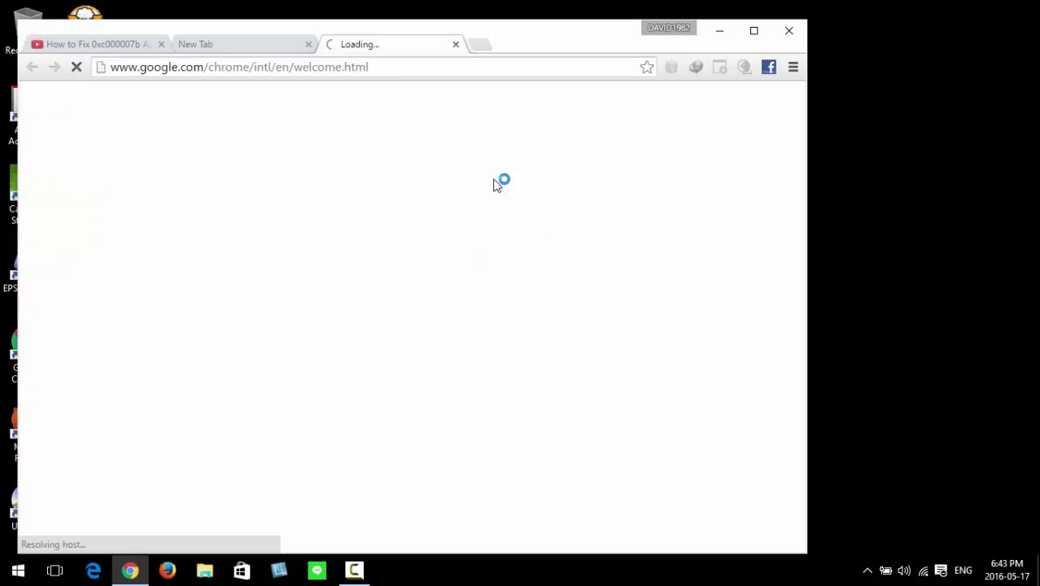
left_click(161, 44)
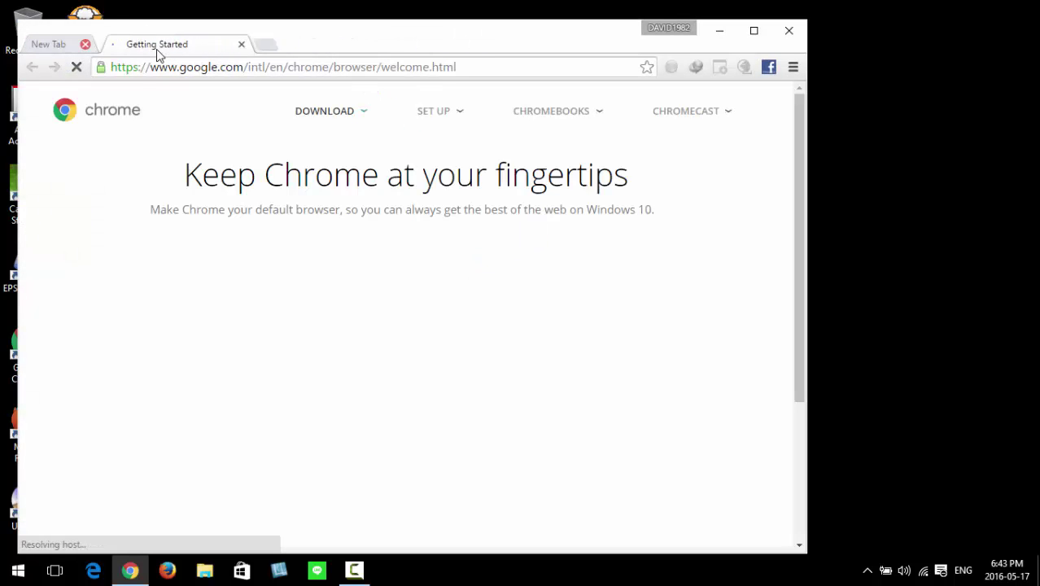
left_click(162, 44)
- Search the web for "download directx" and open Microsoft's DirectX End-User Runtime Web Installer page
left_click(261, 67)
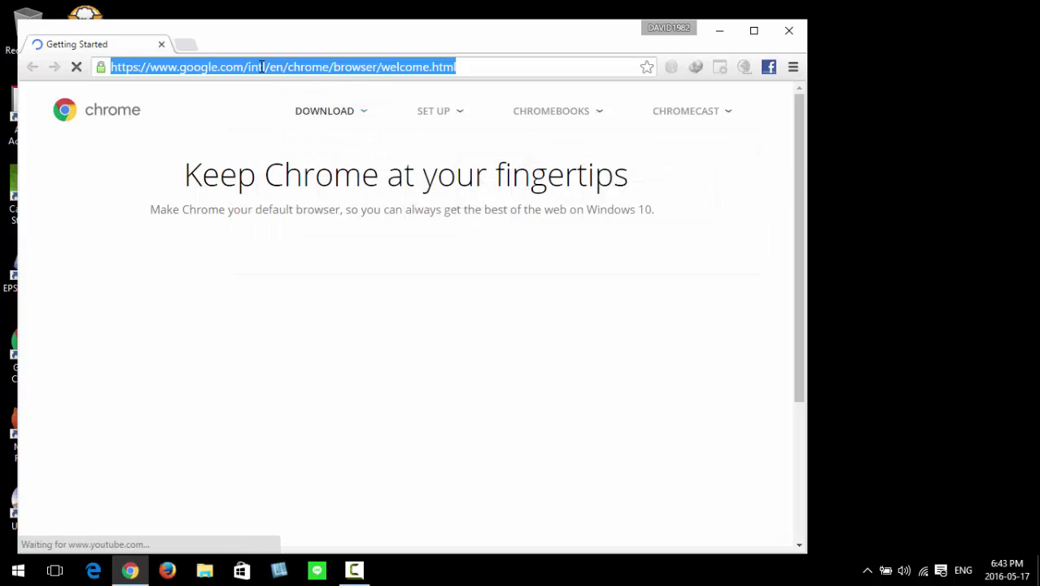
type("d")
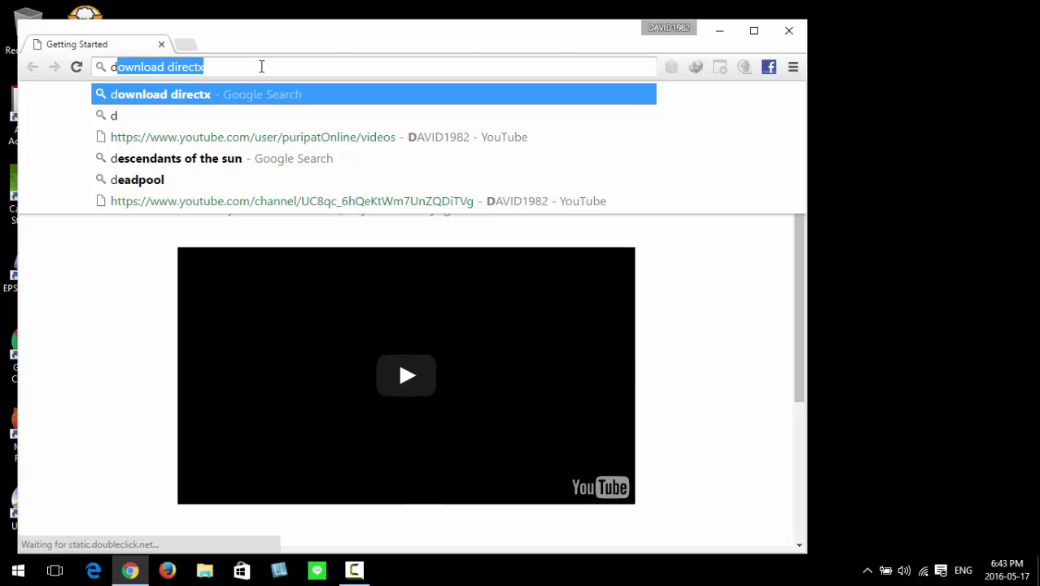
key("Return")
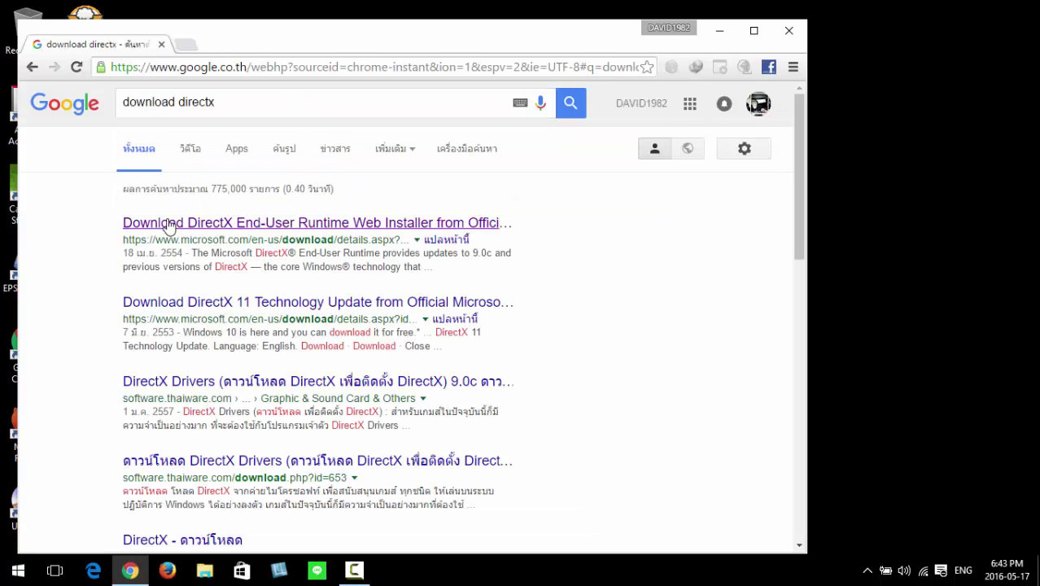
left_click_drag(141, 241, 443, 250)
left_click(67, 253)
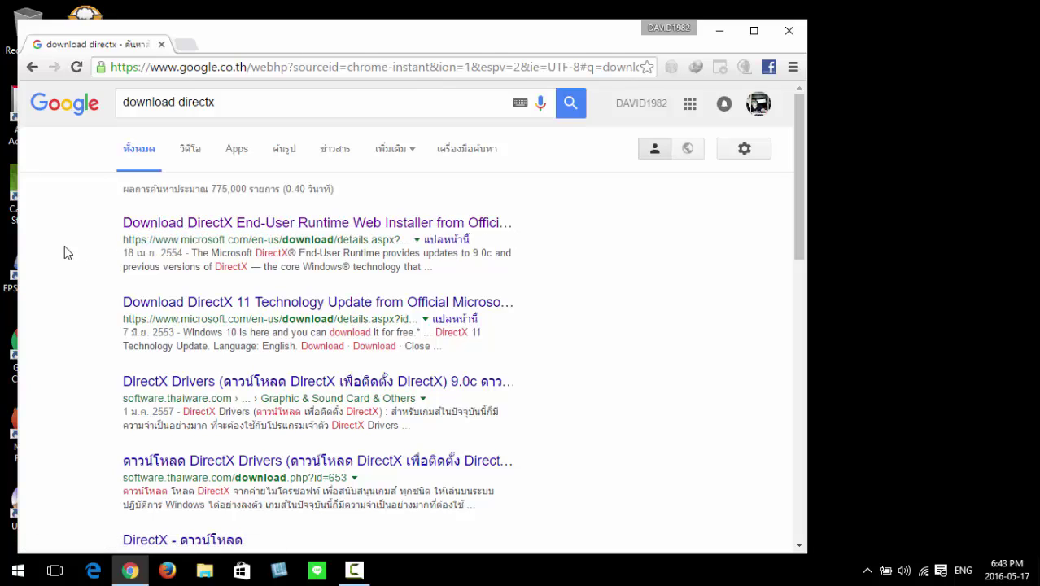
left_click(180, 229)
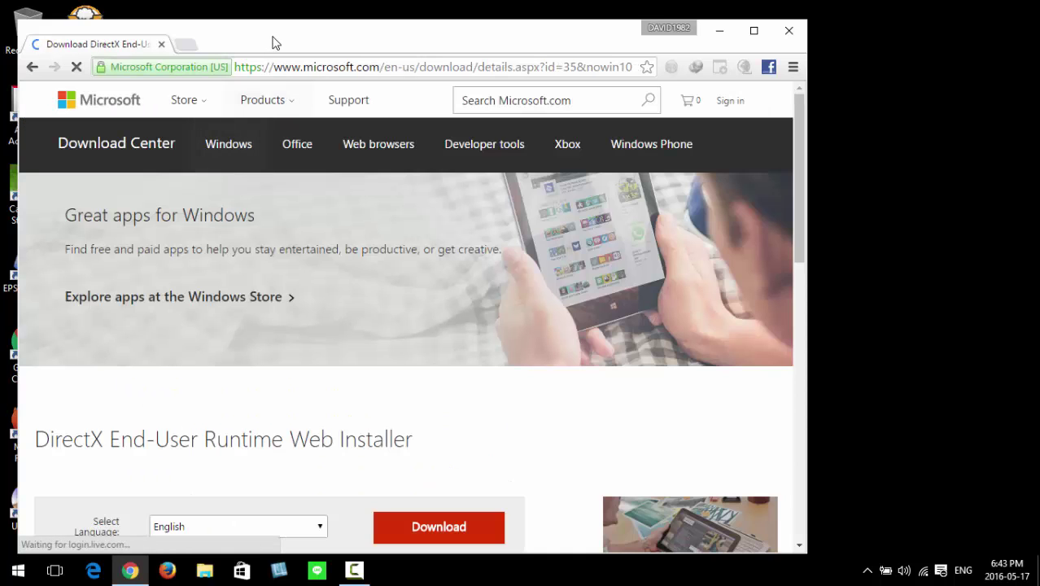
- Download the English DirectX End-User Runtime Web Installer, excluding the MSN homepage and Bing search engine offer
left_click_drag(275, 40, 438, 30)
scroll(467, 248, "down", 4)
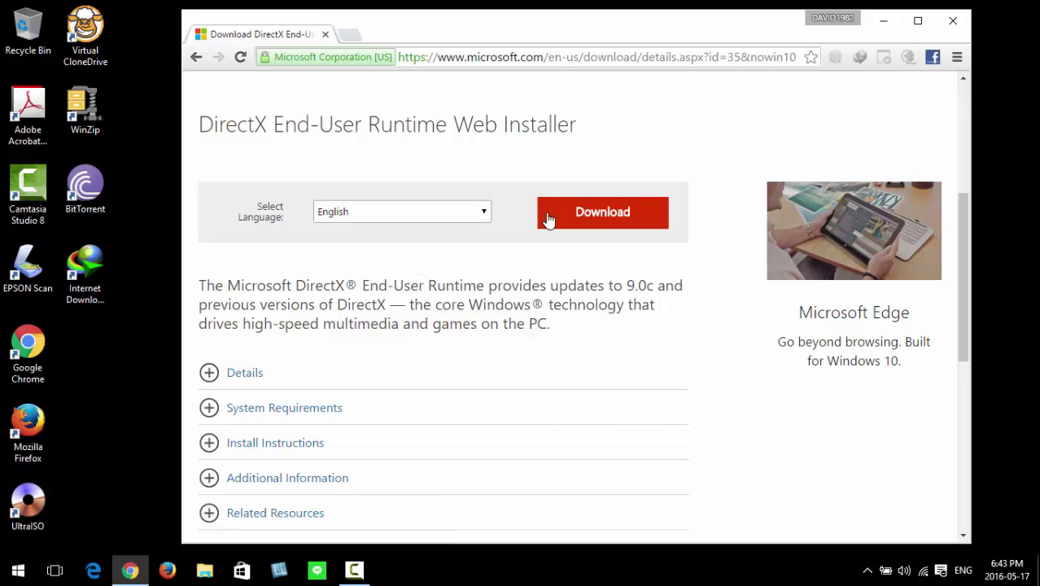
left_click(583, 218)
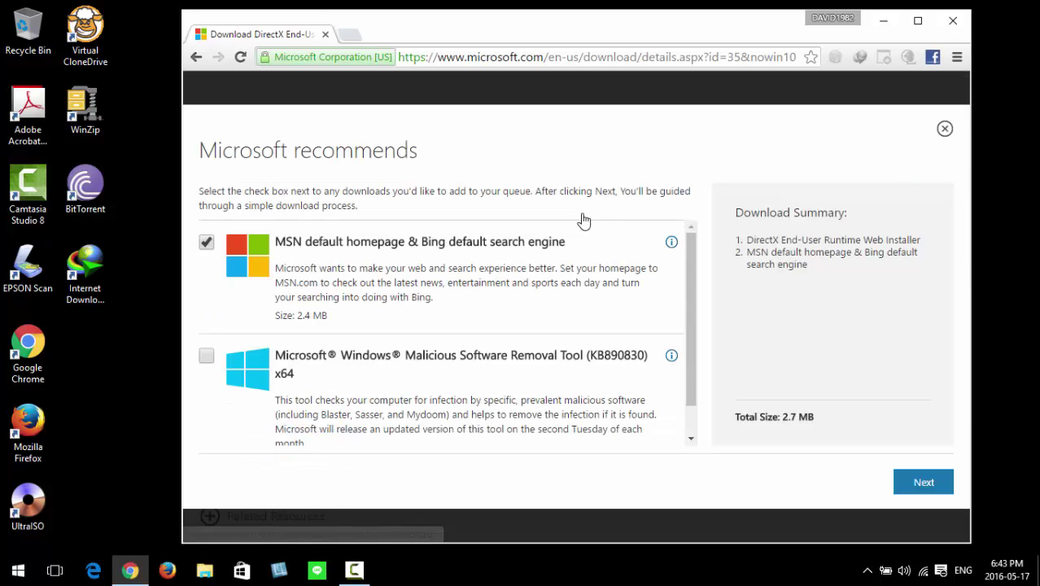
left_click(206, 244)
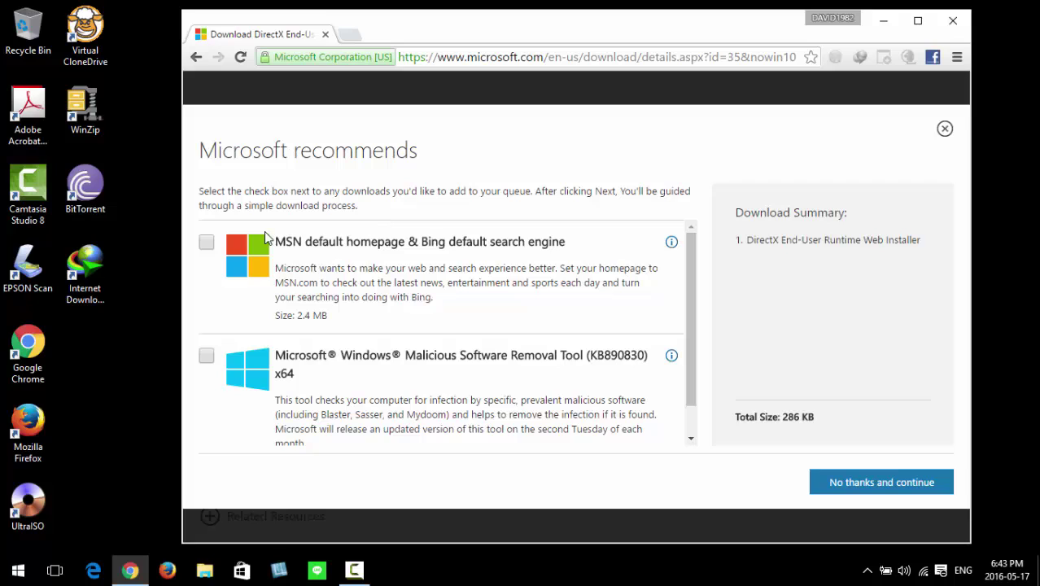
left_click(207, 248)
left_click(208, 248)
left_click(878, 492)
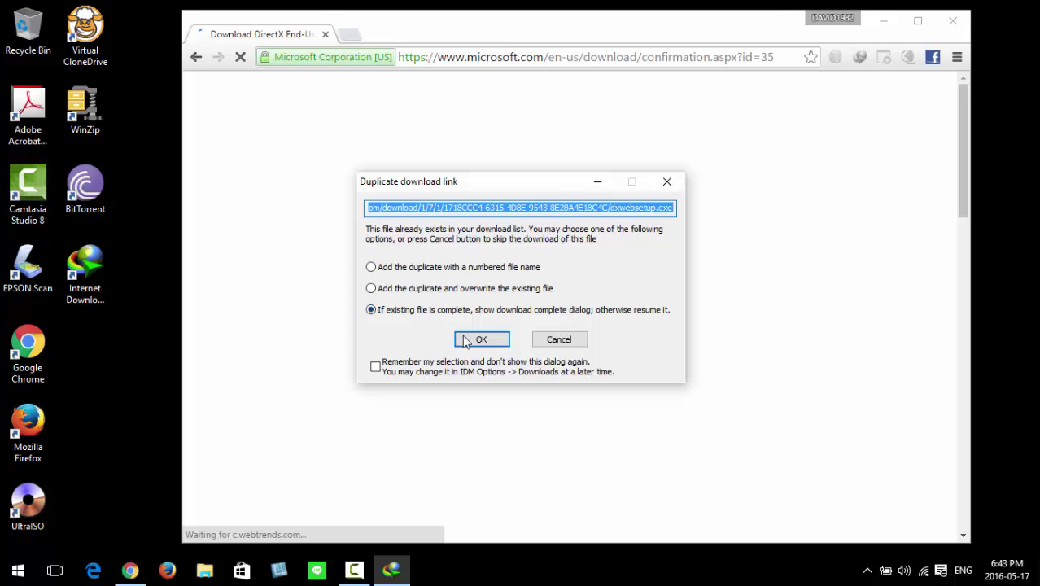
- Reuse the existing complete download, run dxwebsetup.exe, and accept the DirectX license agreement
left_click(481, 339)
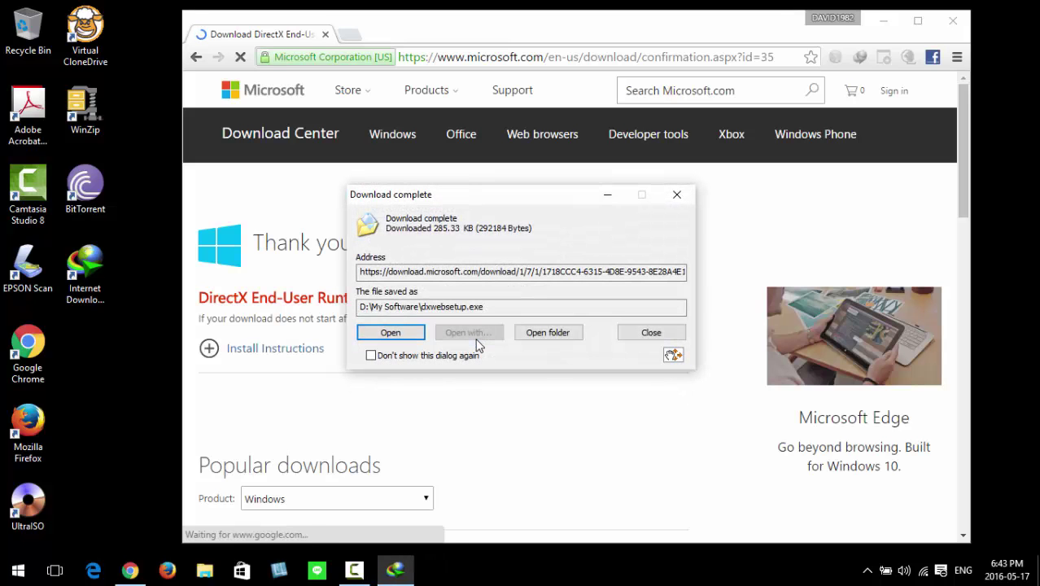
left_click(391, 332)
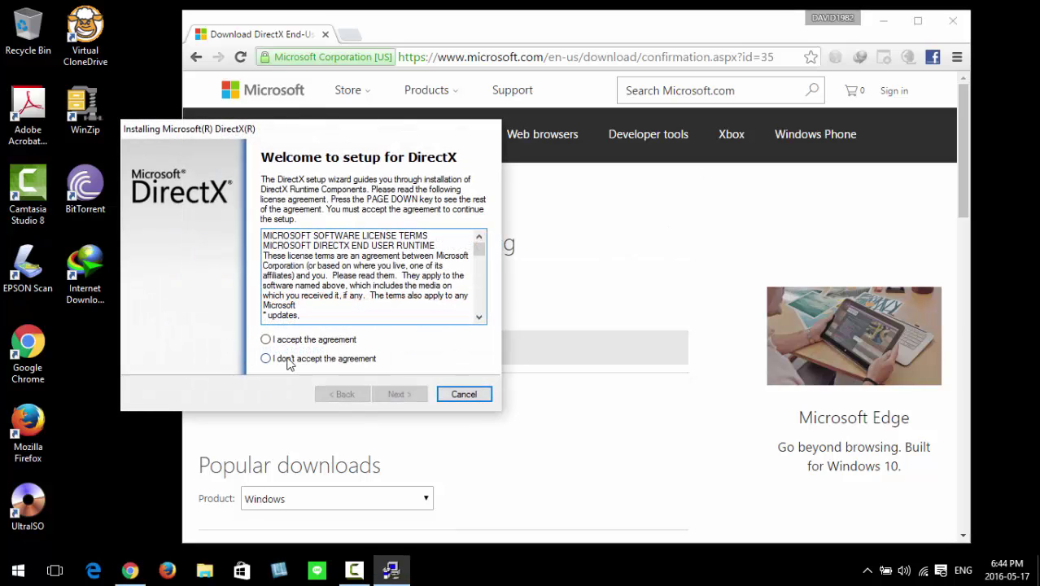
left_click(266, 340)
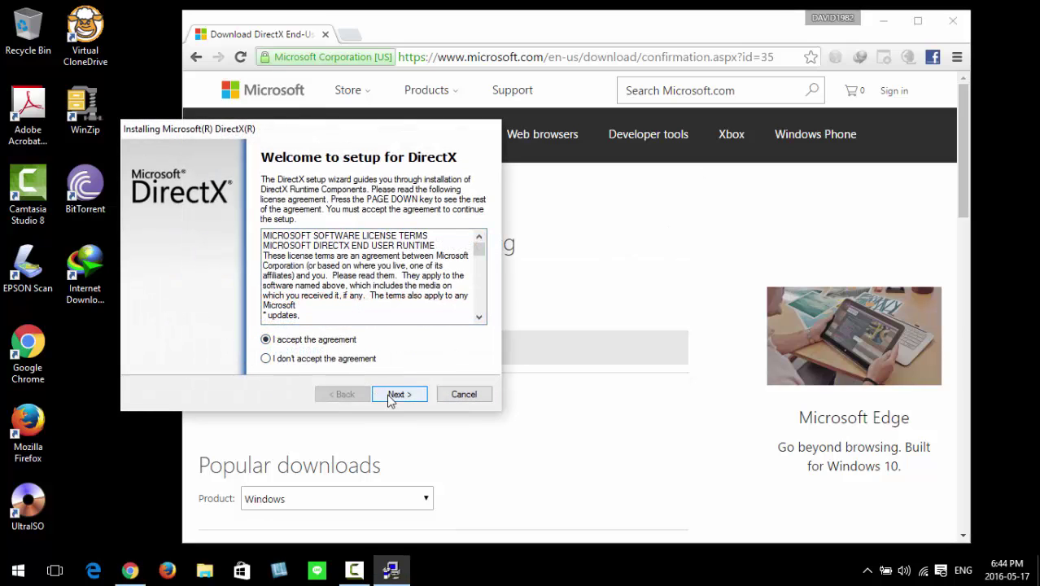
left_click(399, 394)
- Minimize the browser and decline the Bing Bar installation in the DirectX setup wizard
left_click(884, 20)
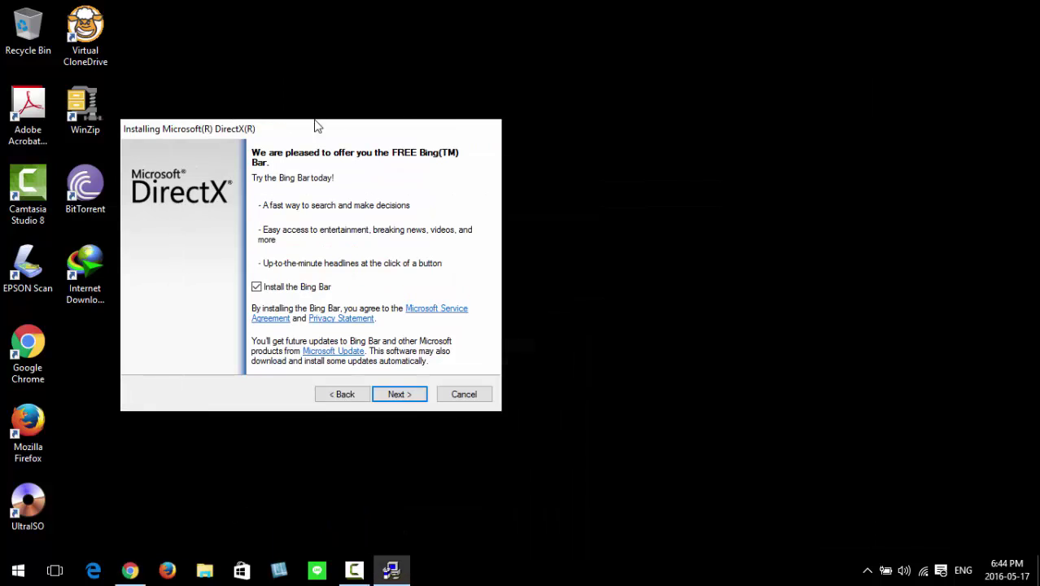
left_click_drag(288, 135, 495, 124)
left_click(601, 387)
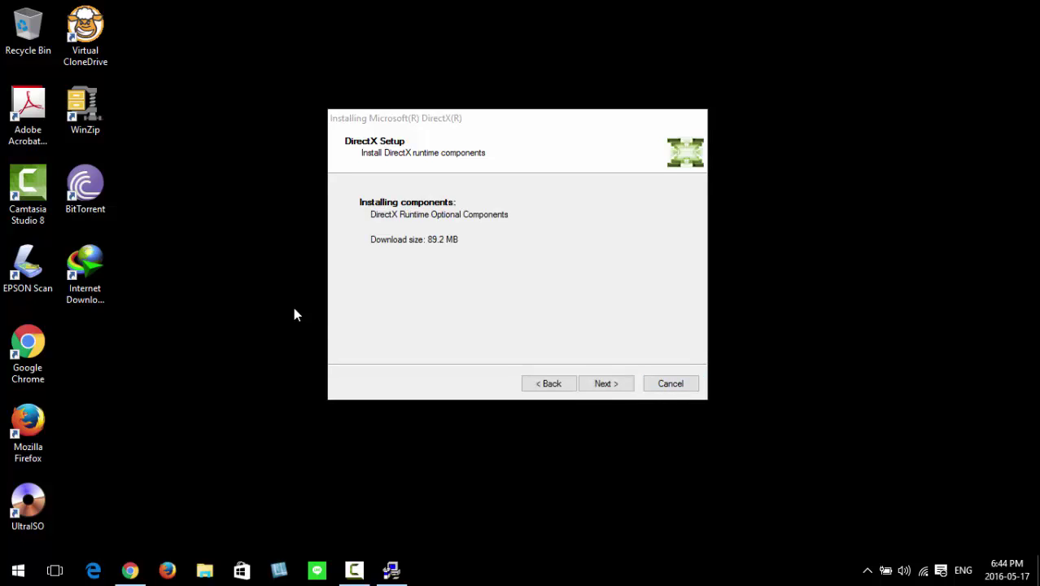
left_click(548, 386)
left_click(466, 280)
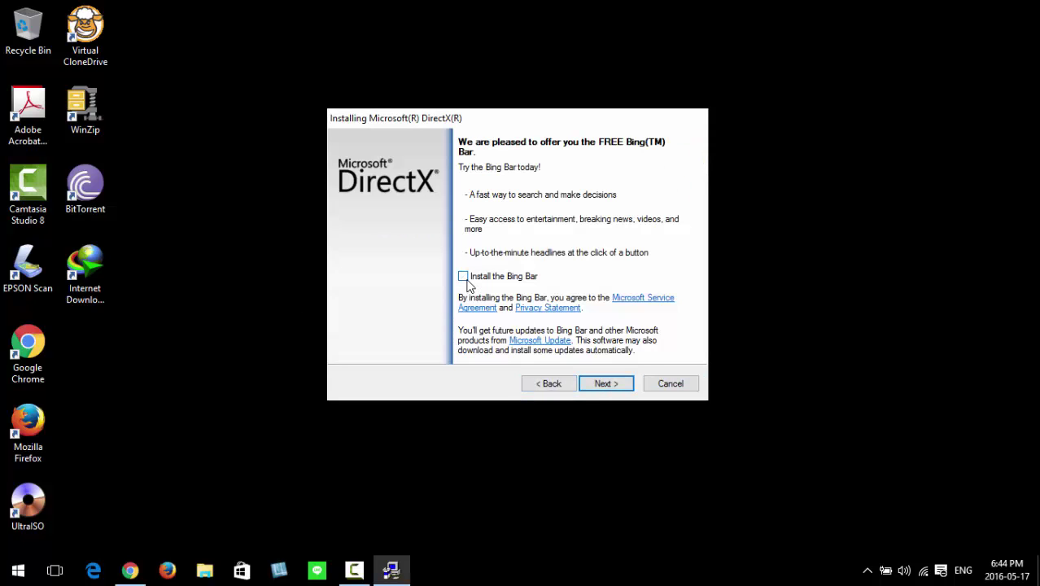
left_click(594, 384)
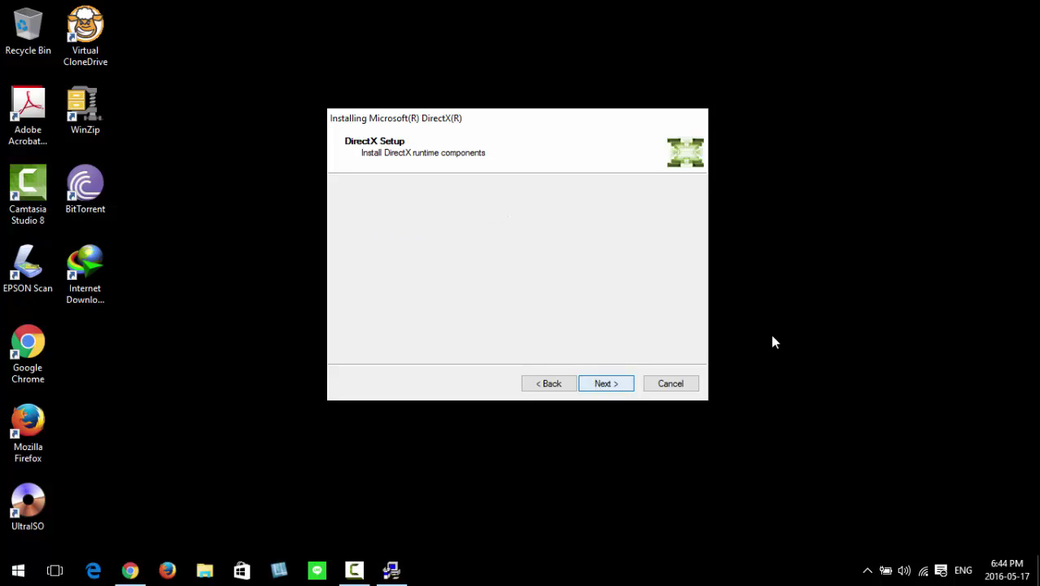
- Install the DirectX Runtime Optional Components and finish the setup wizard
left_click(617, 385)
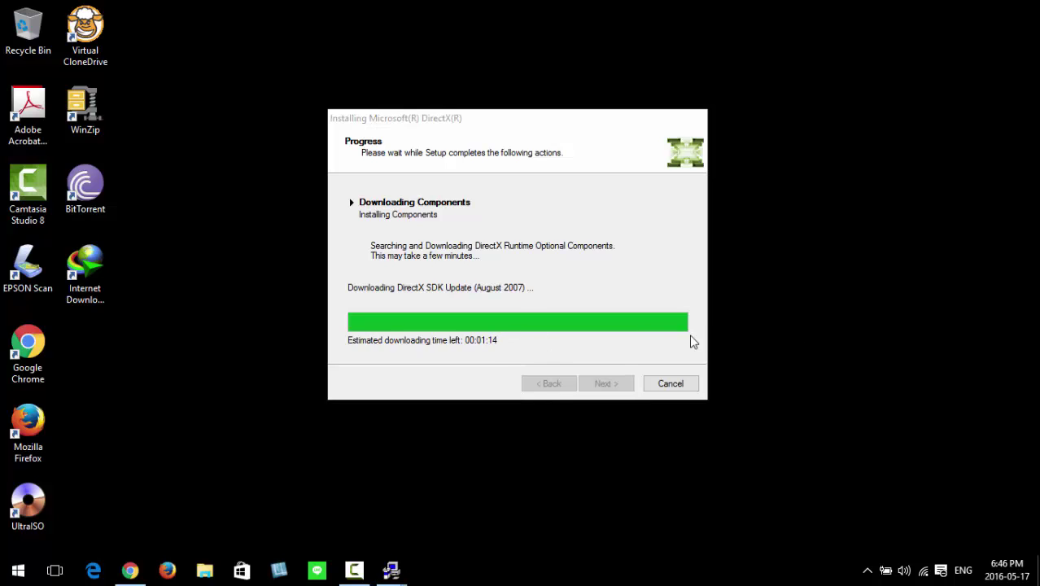
left_click(676, 355)
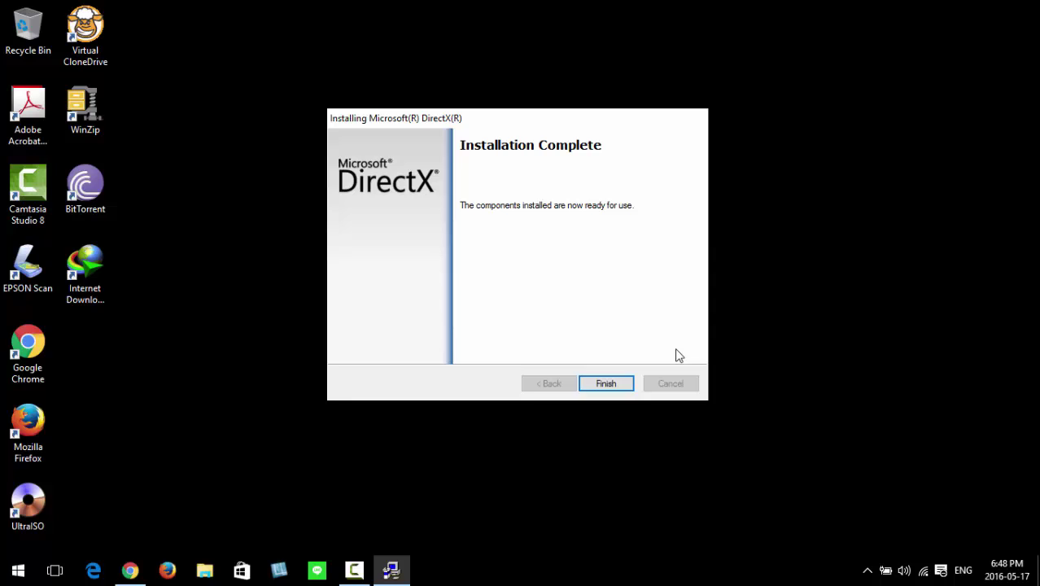
left_click(627, 386)
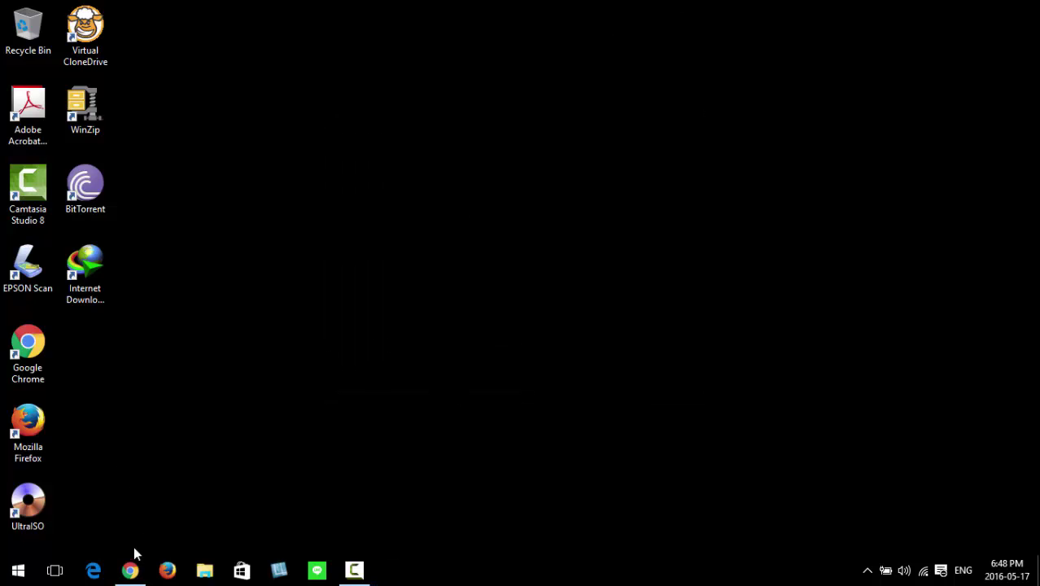
- Return to Chrome and search the web for ".net framework"
left_click(130, 570)
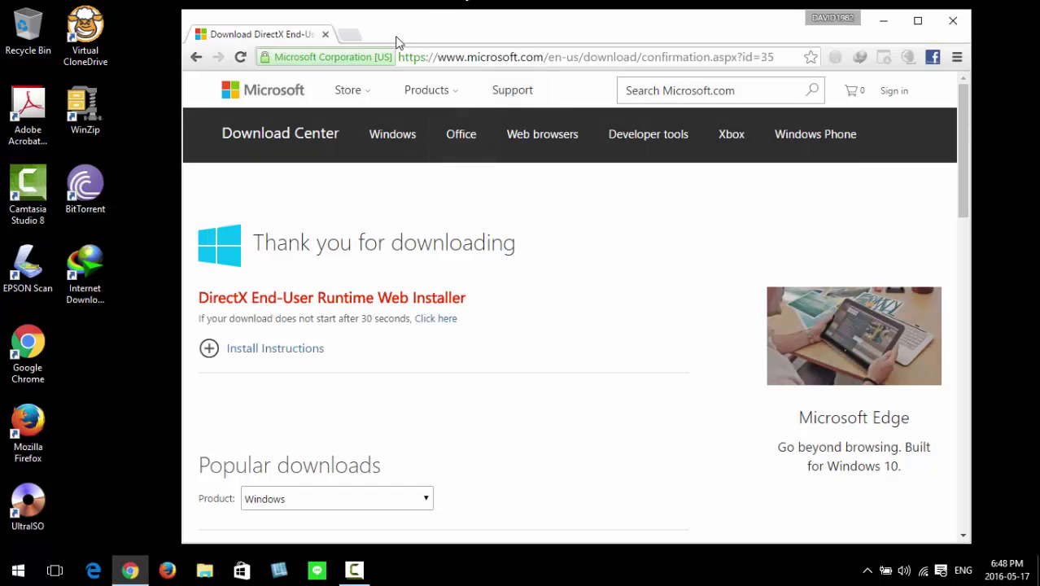
left_click(468, 57)
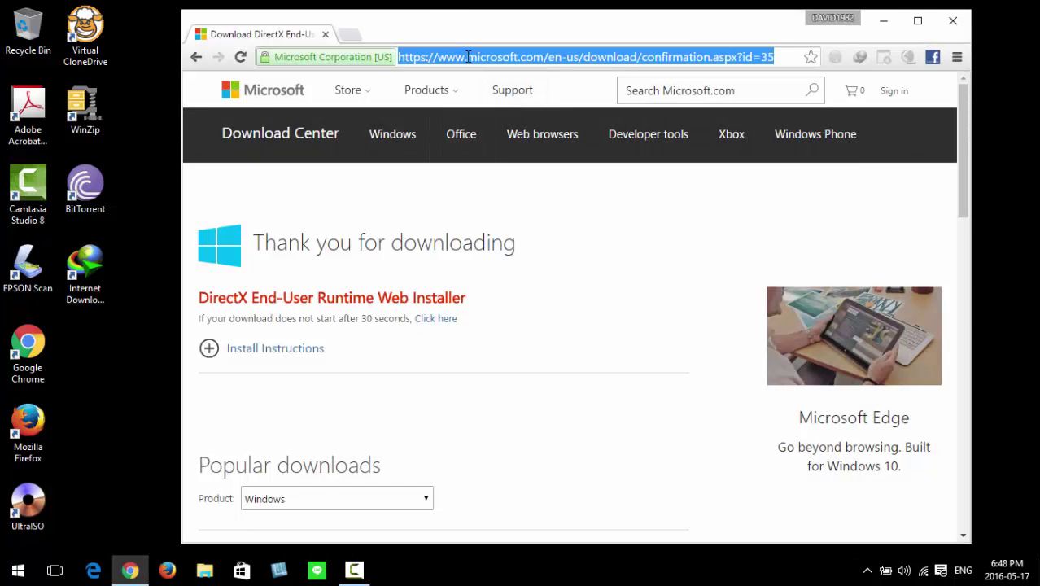
type(".ne")
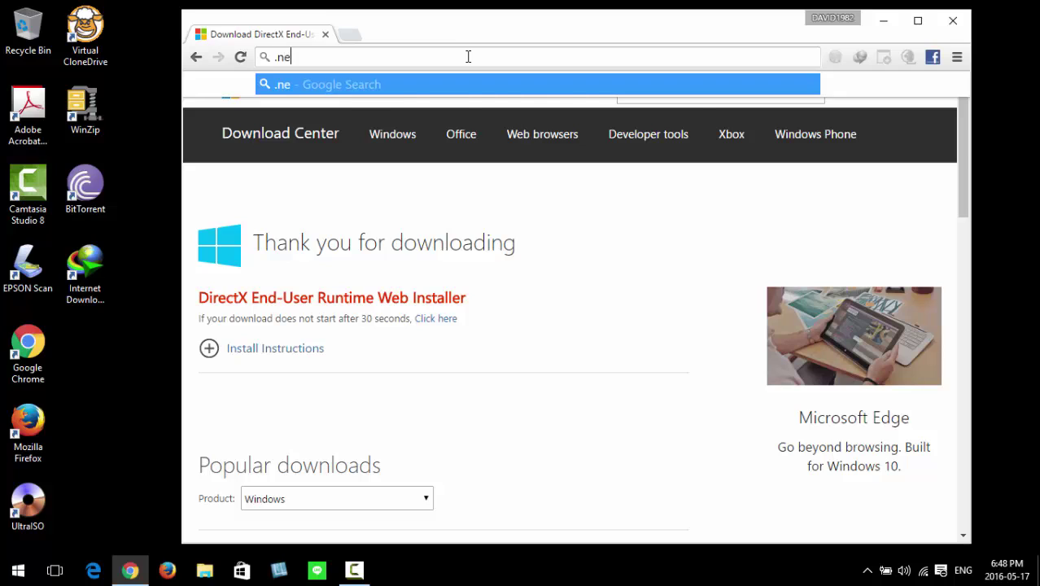
type("t fram")
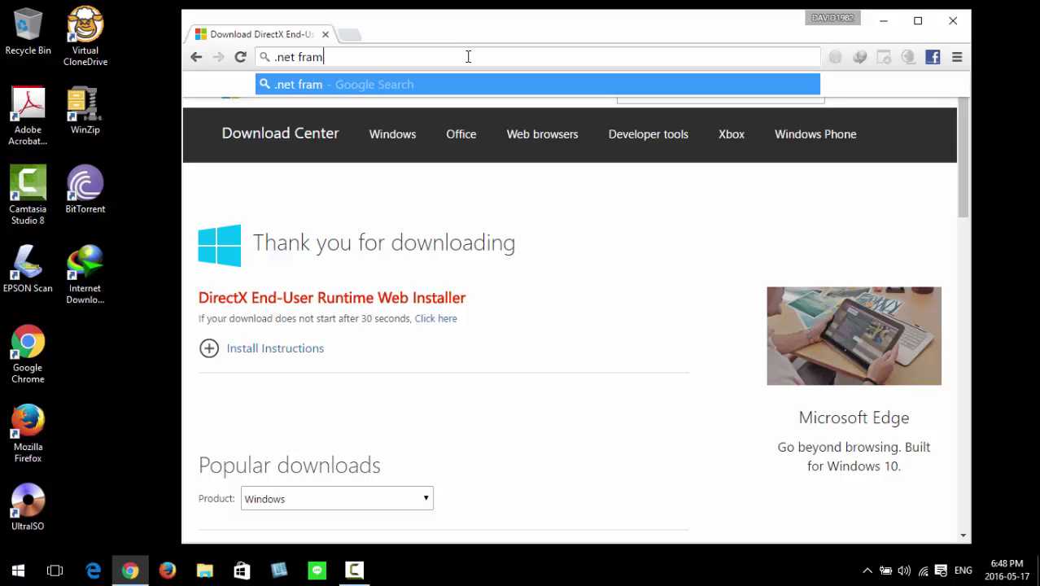
type("e")
type("work")
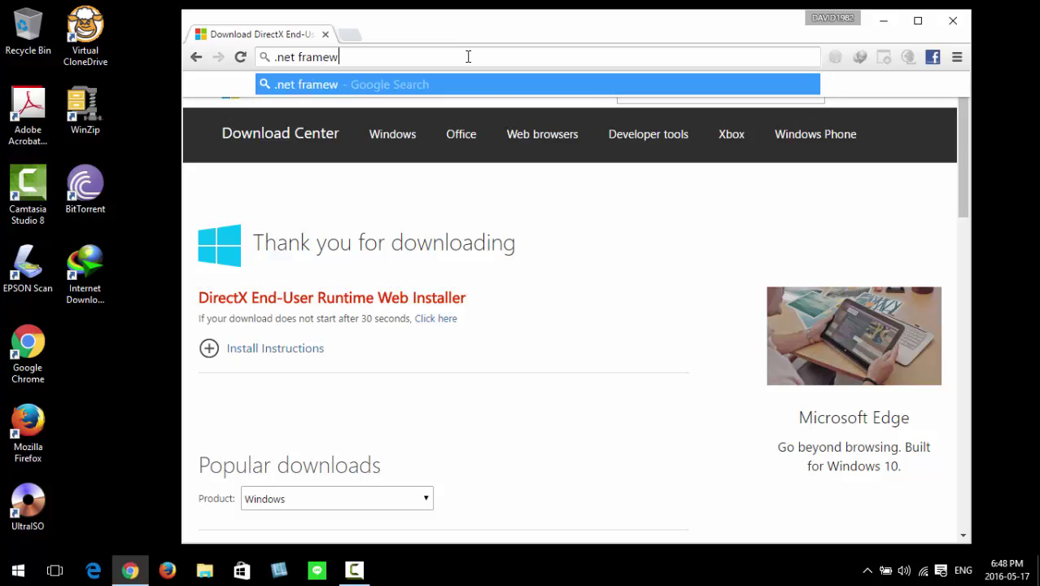
key("Return")
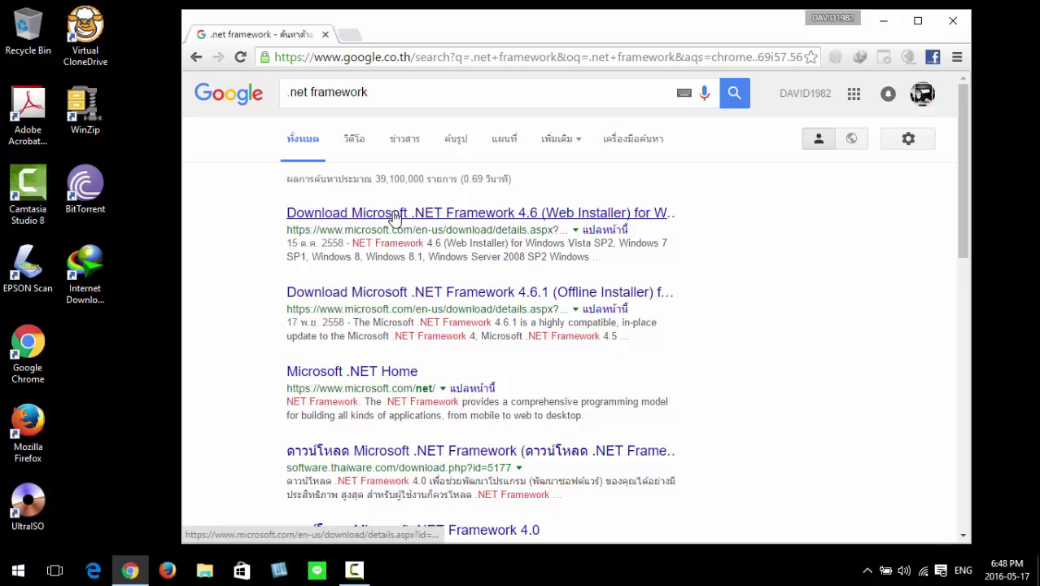
- Open the Microsoft .NET Home result and go to the list of other .NET Framework downloads
left_click(467, 293)
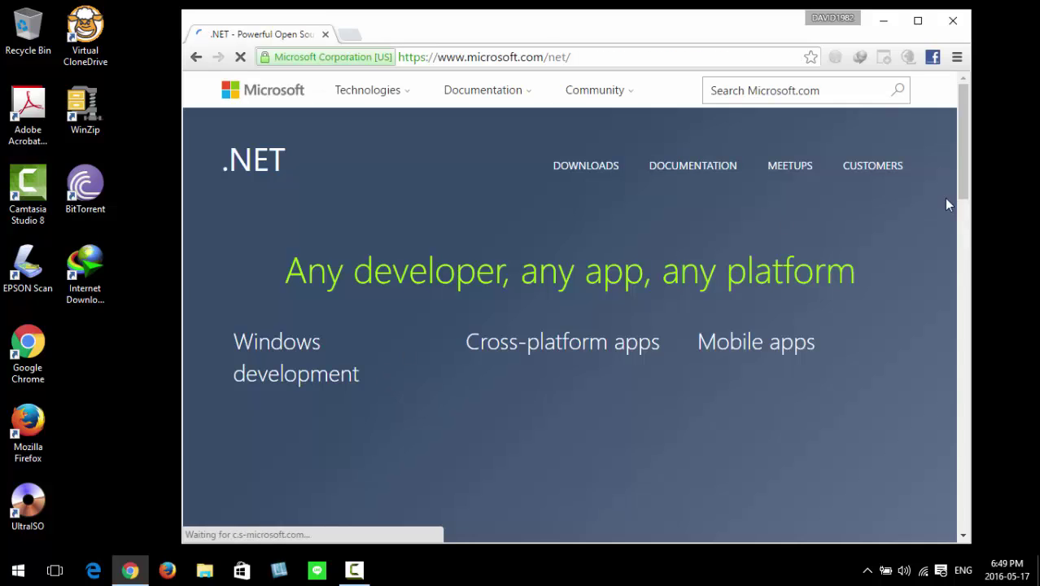
scroll(944, 198, "down", 3)
scroll(924, 239, "down", 3)
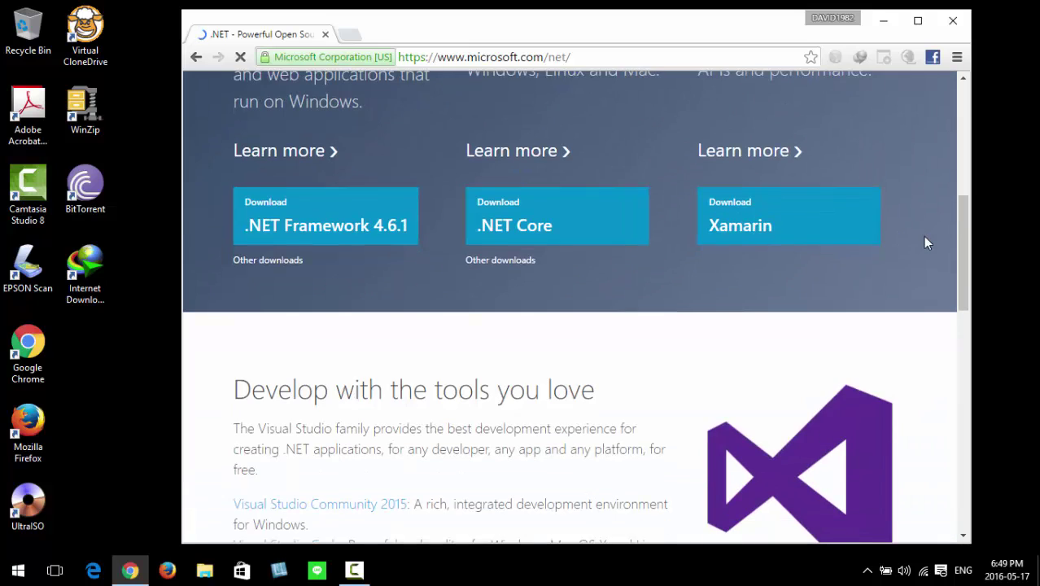
scroll(906, 247, "up", 3)
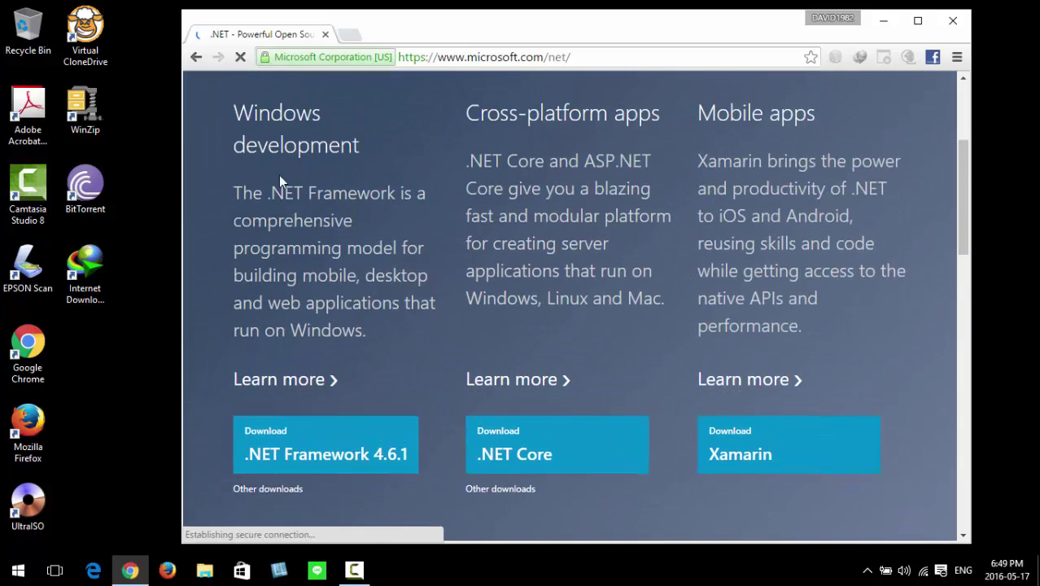
scroll(350, 310, "down", 2)
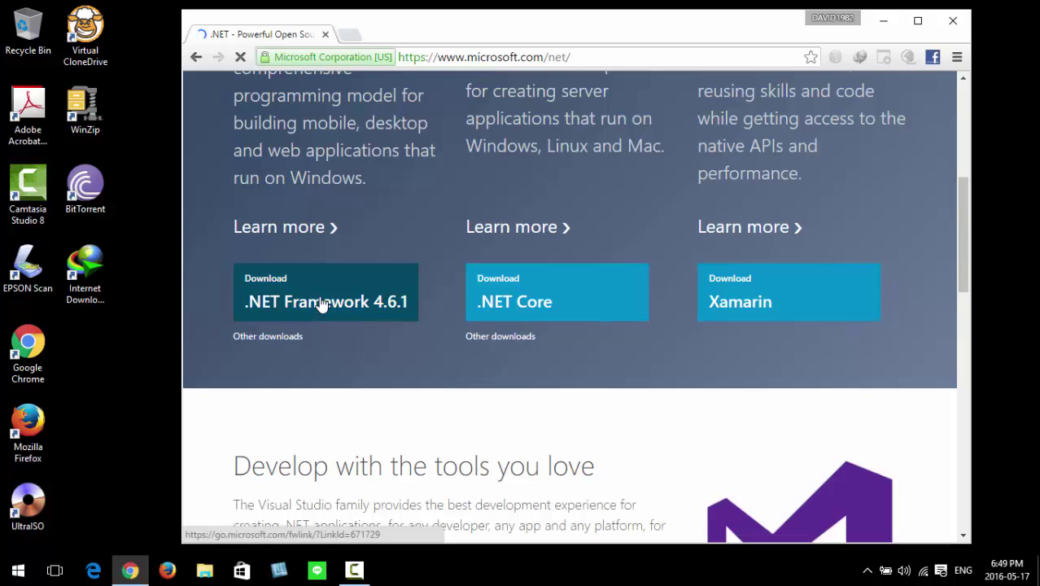
left_click(273, 341)
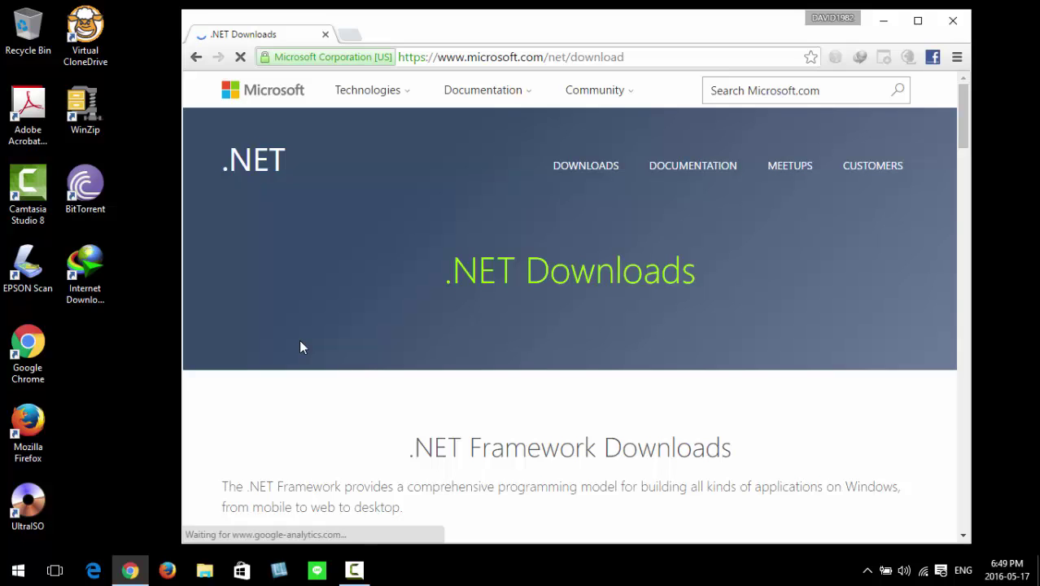
scroll(576, 326, "down", 1)
scroll(576, 326, "down", 2)
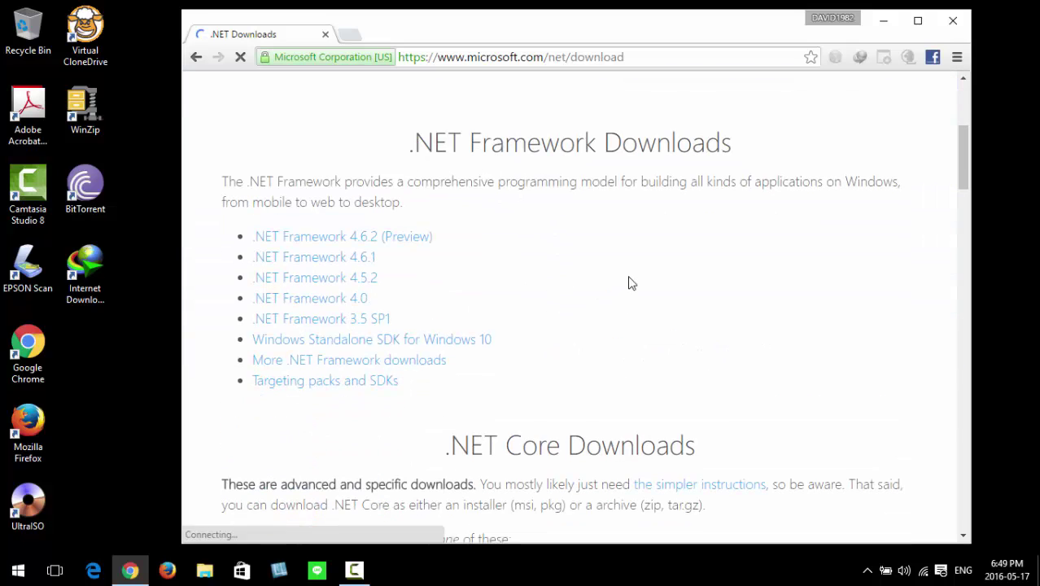
- Go back to the previous .NET page, open the .NET Framework 4.6.1 Web Installer page and request its English download
left_click(195, 59)
left_click(365, 305)
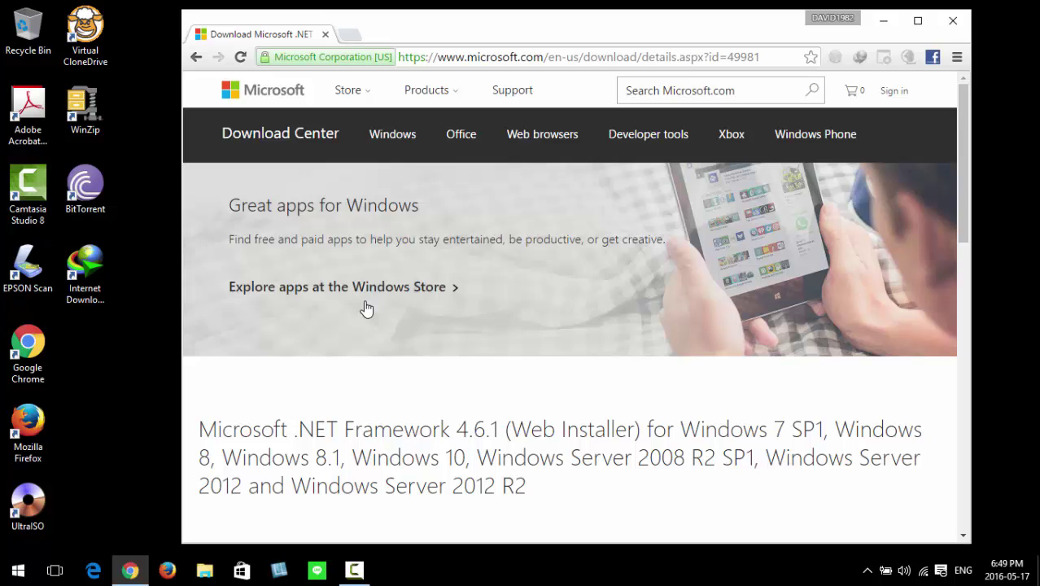
scroll(375, 310, "down", 1)
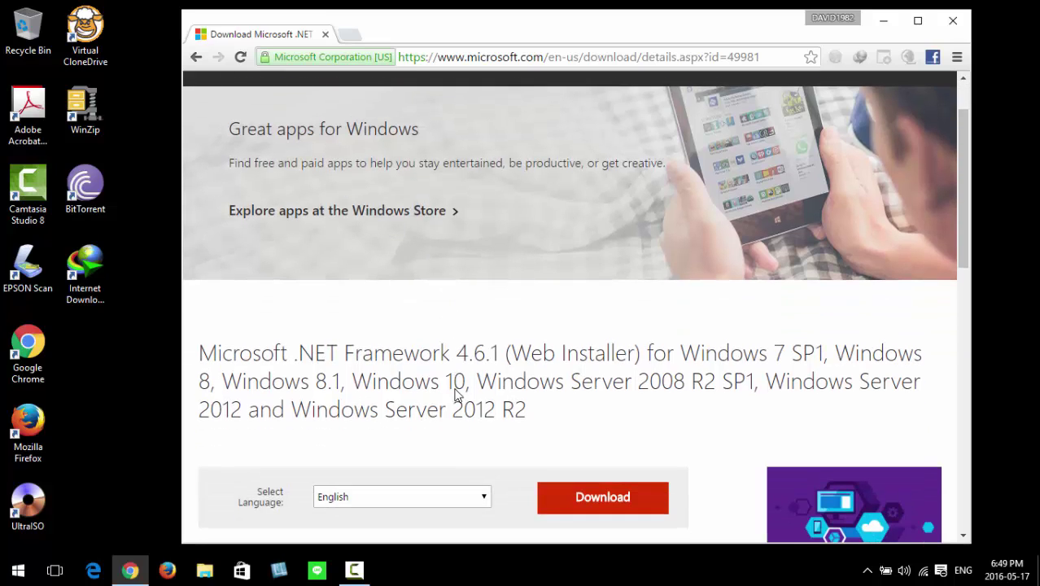
scroll(488, 423, "down", 3)
scroll(462, 350, "down", 2)
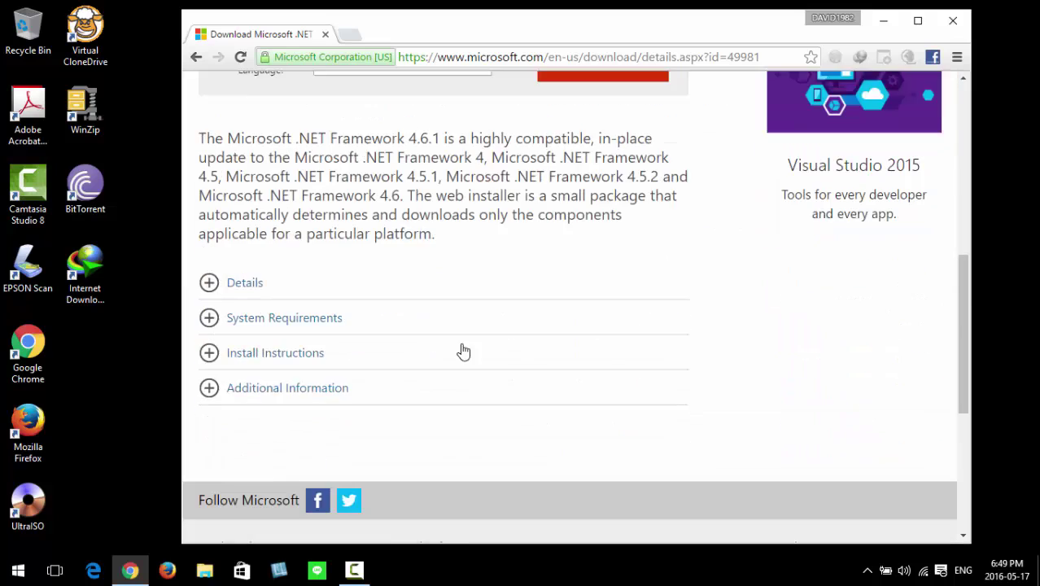
scroll(499, 301, "up", 1)
scroll(525, 290, "up", 1)
left_click(588, 277)
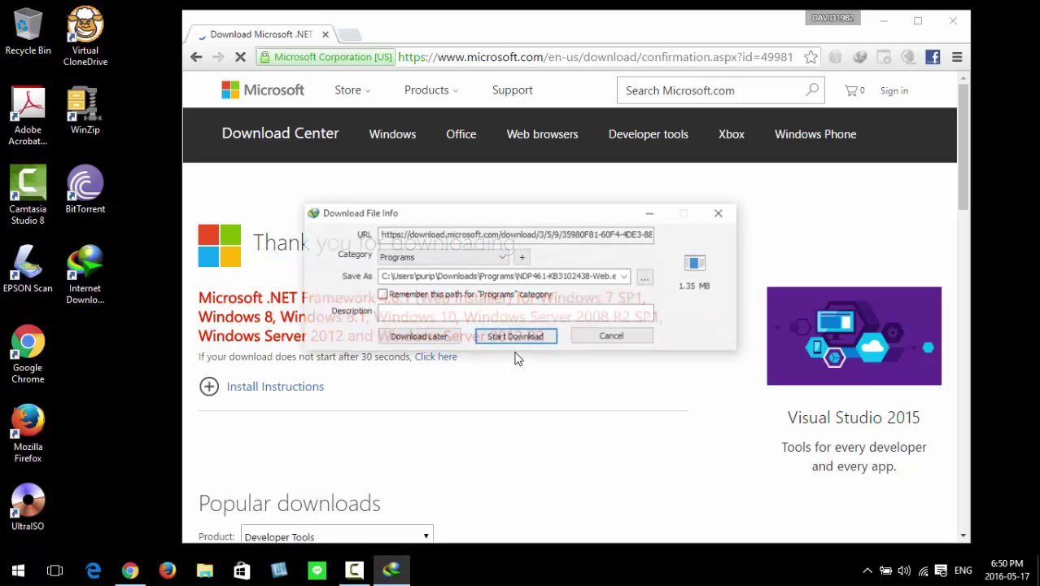
- Check the save location and download NDP461-KB3102438-Web.exe to the Programs folder in Downloads
left_click(645, 277)
left_click(765, 505)
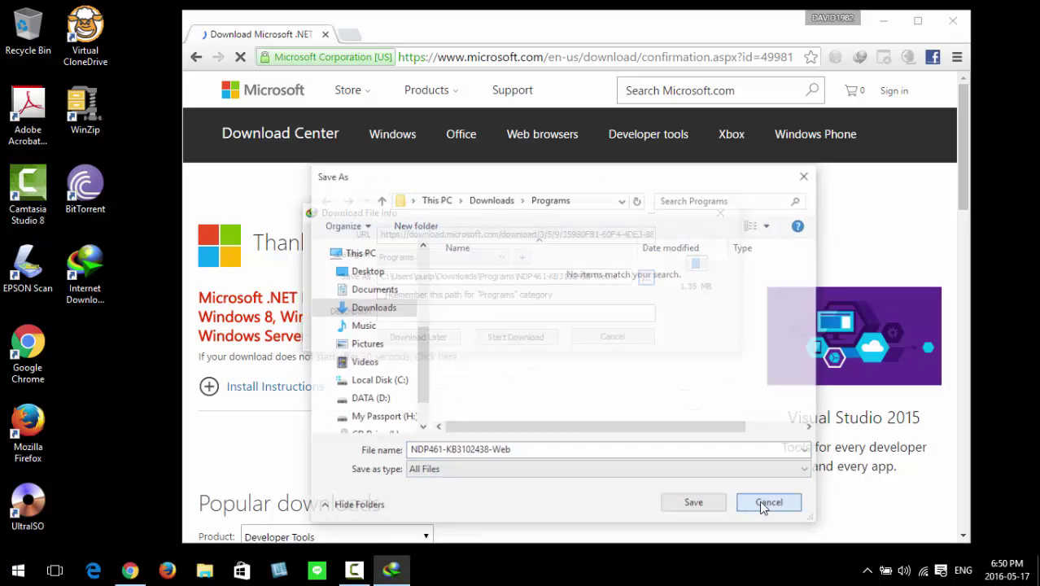
left_click(515, 337)
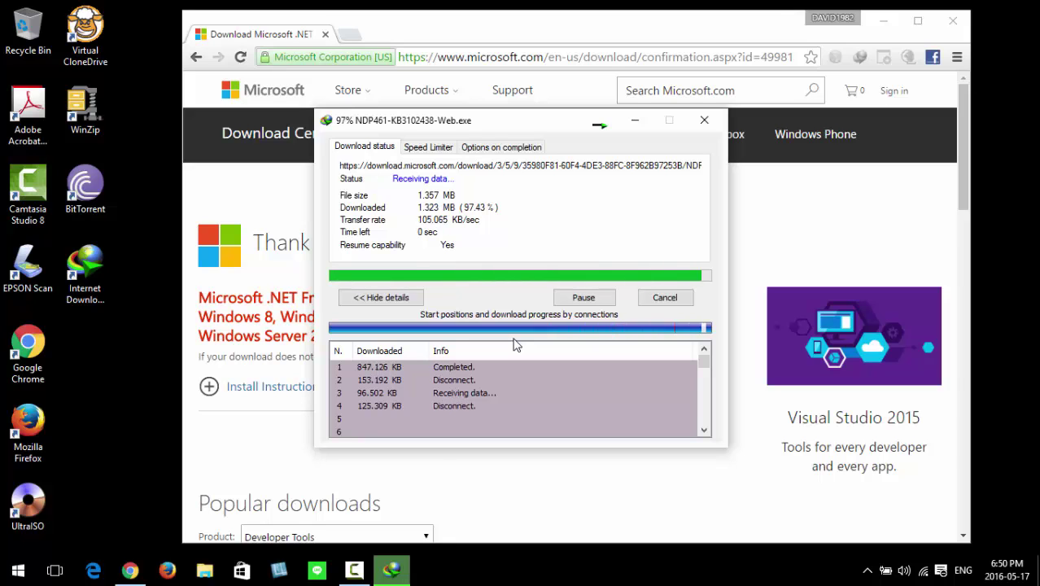
- Run the downloaded .NET Framework 4.6.1 installer with the browser minimized and close the setup window
left_click(411, 337)
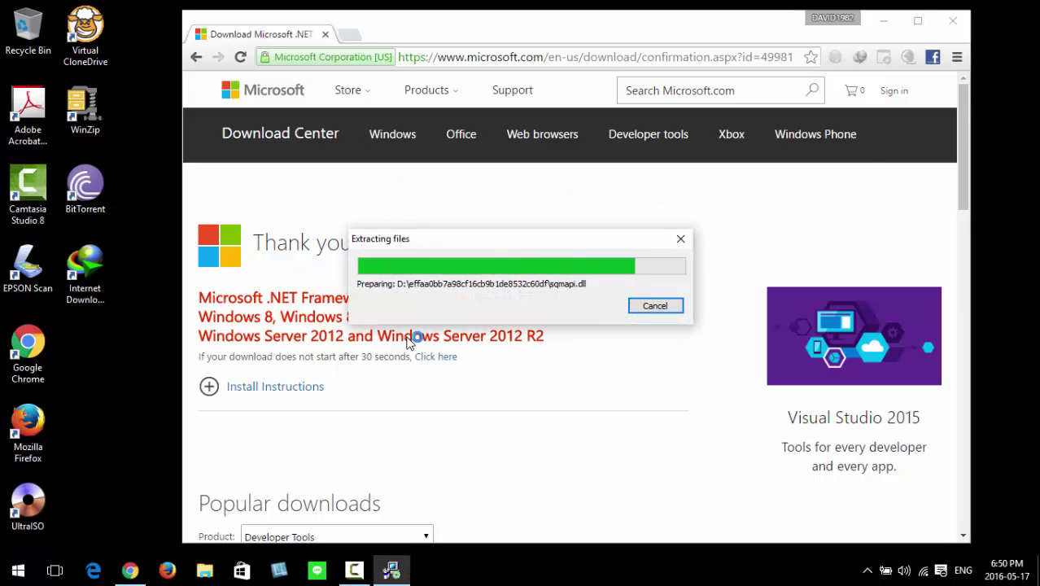
left_click(883, 23)
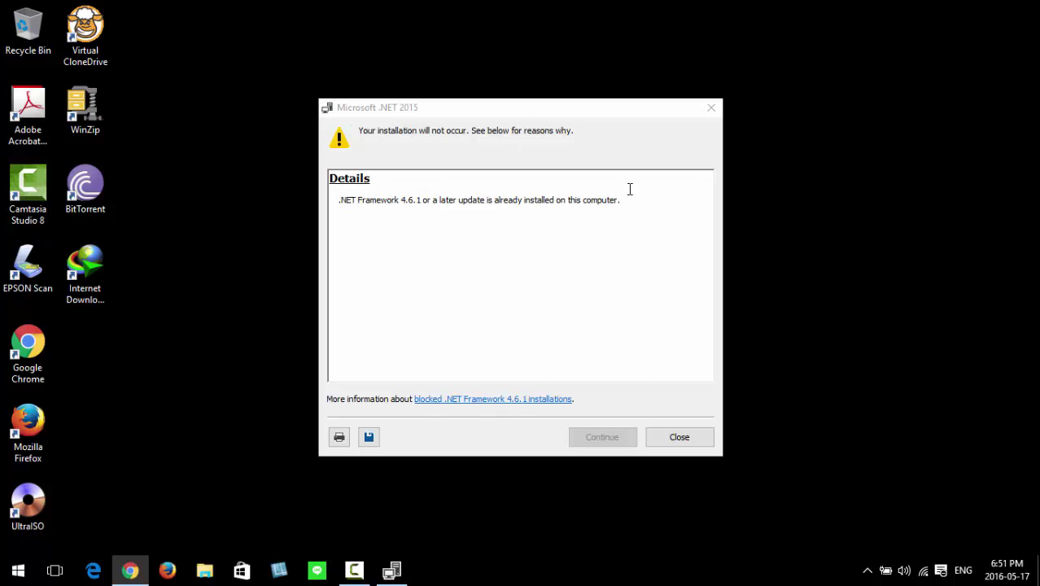
left_click(675, 438)
left_click(677, 438)
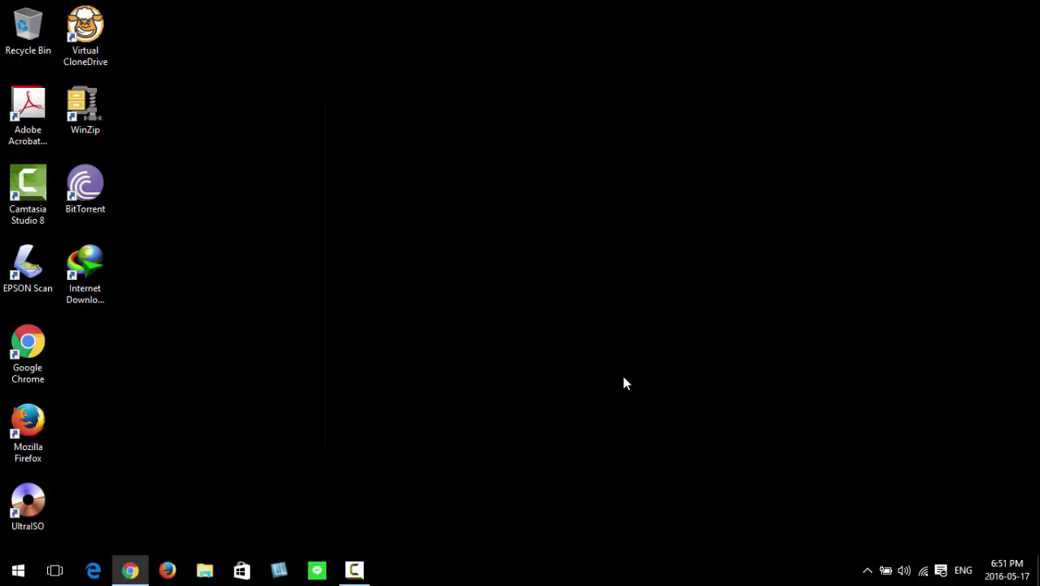